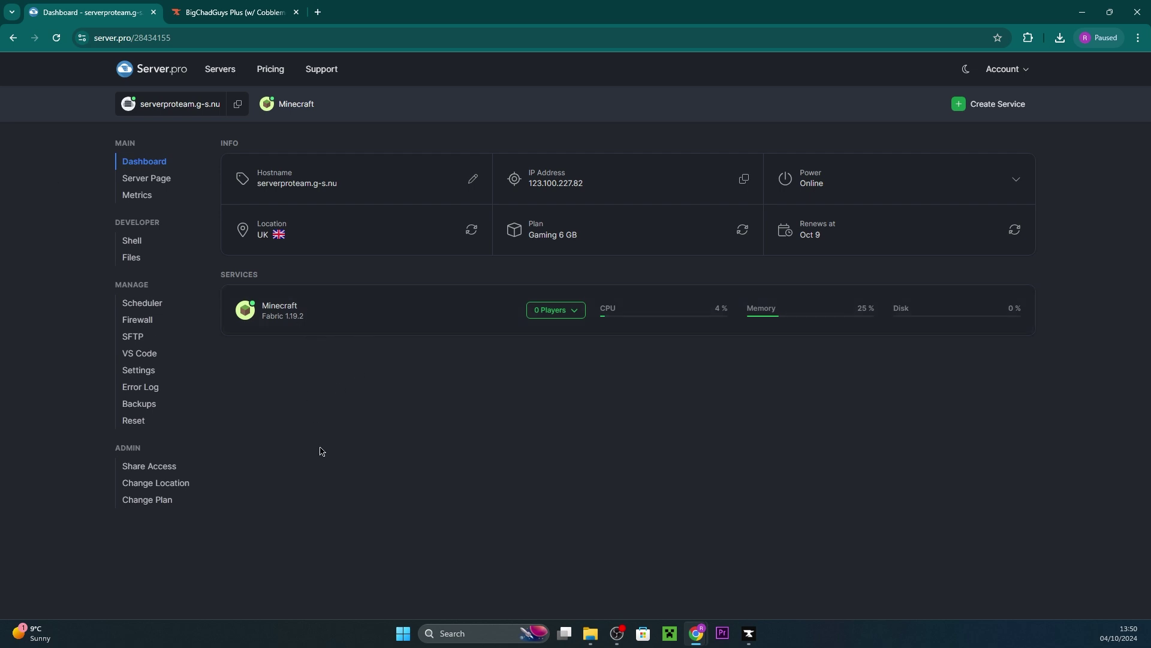
Step: Switch to the BigChadGuys Plus CurseForge files page
click(233, 11)
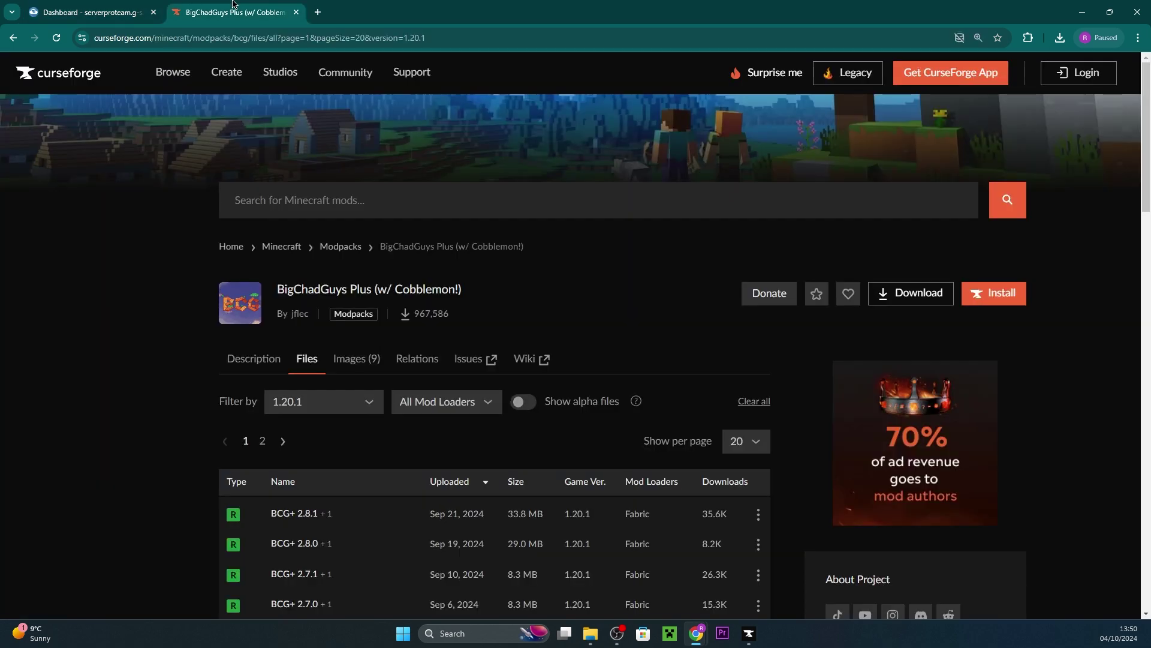
scroll(181, 332, down, 2)
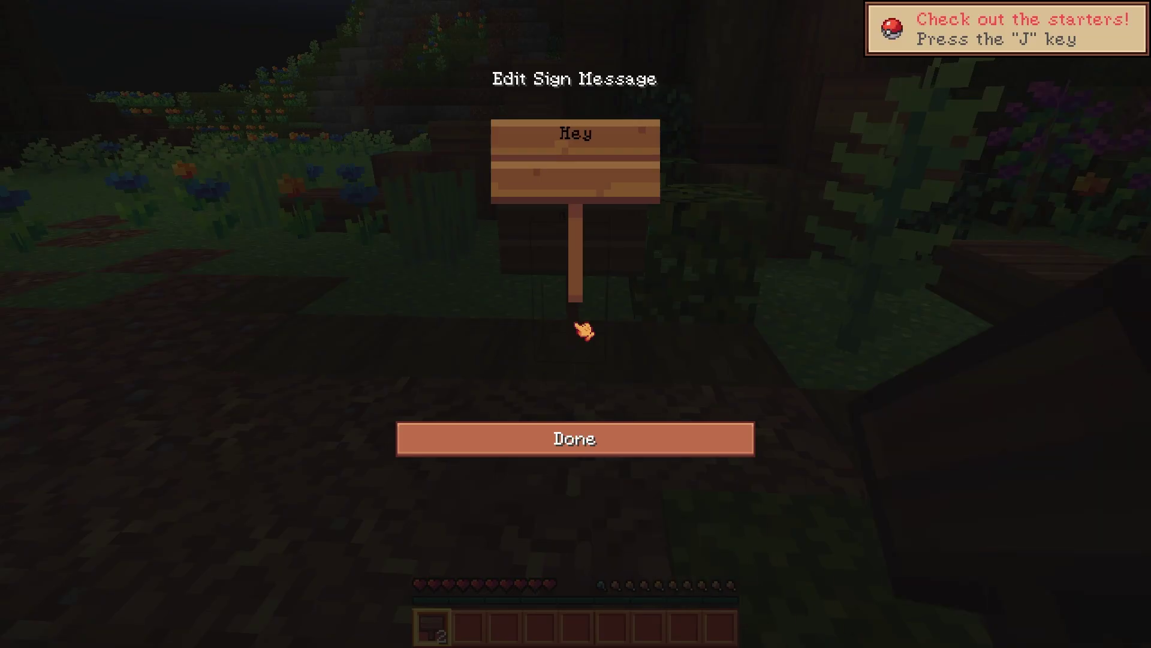
text( Youtube!)
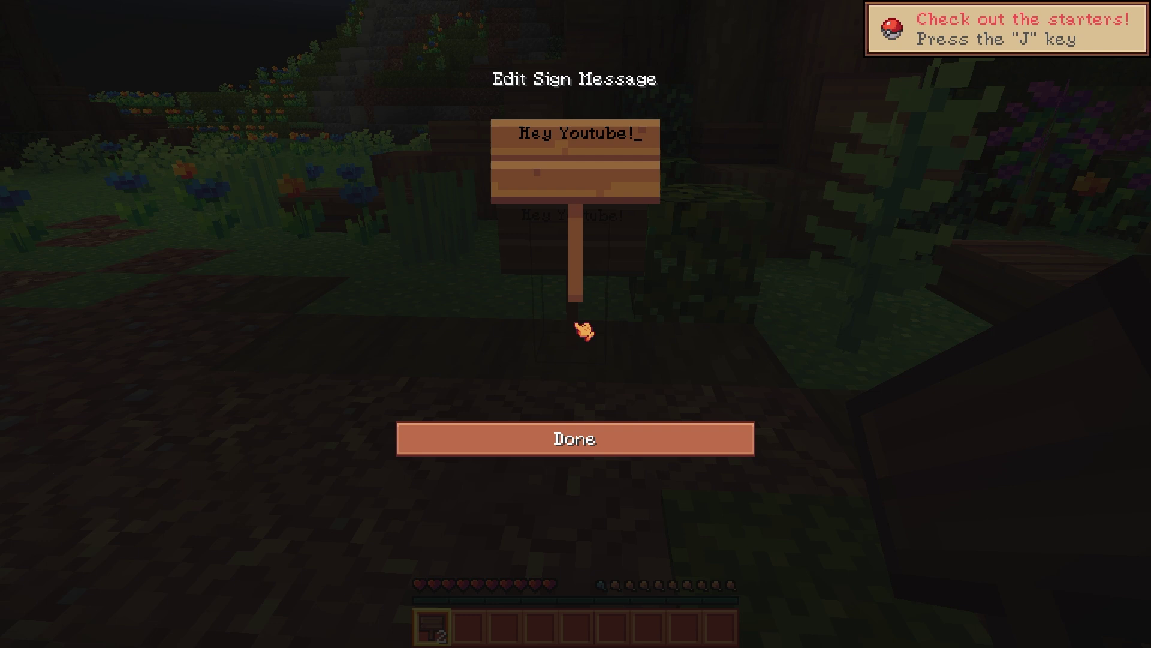
Step: Finish the sign so it reads 'Hey Youtube!'
click(617, 421)
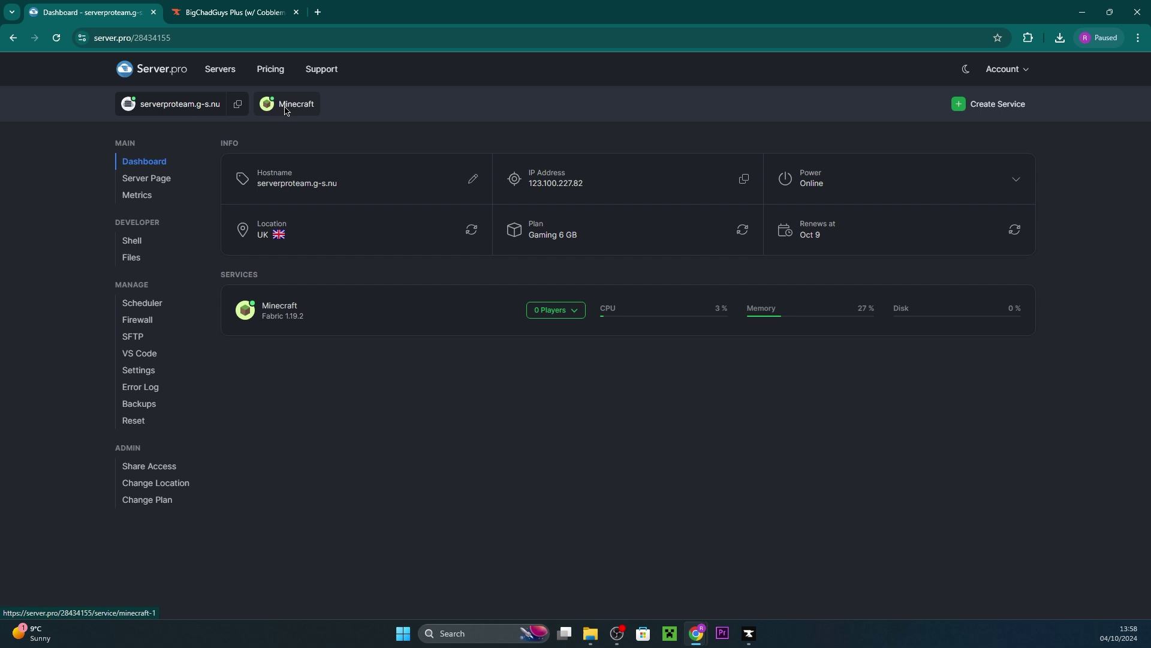
Step: Power off the Minecraft service, then go back to the CurseForge files page
click(285, 109)
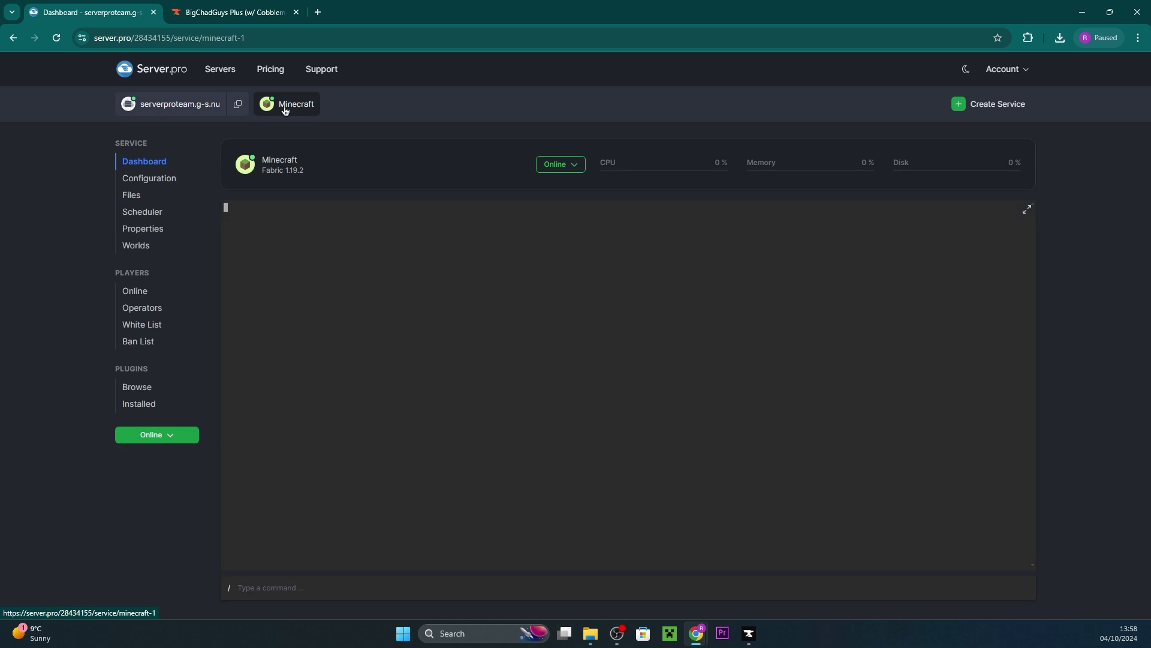
click(157, 435)
click(162, 460)
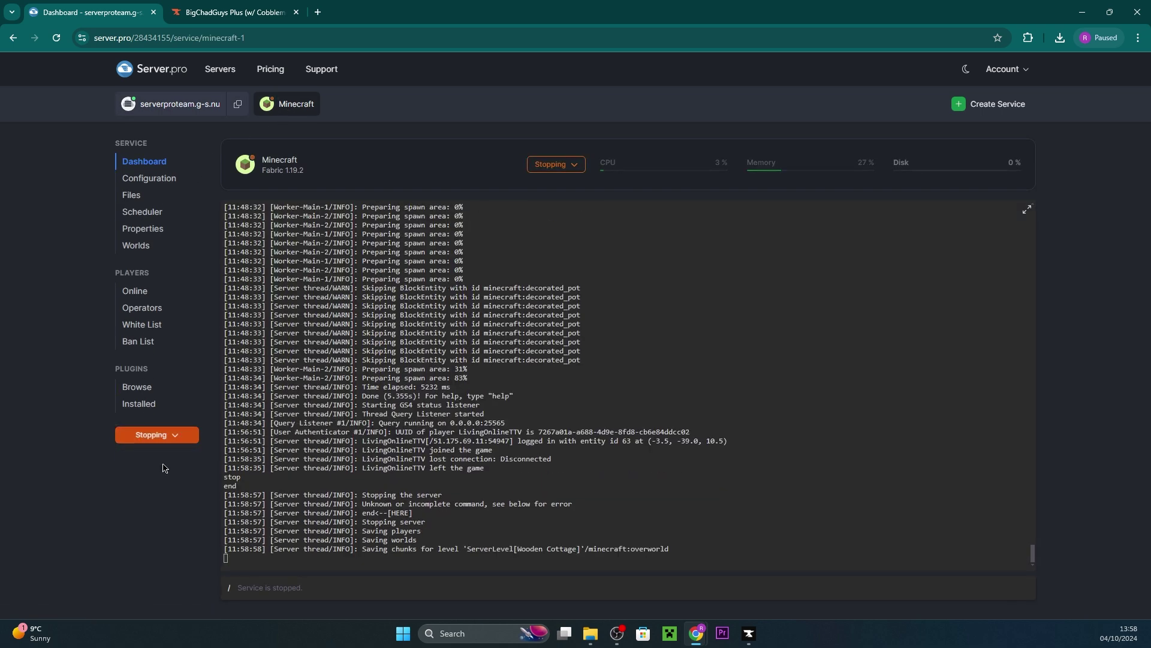
click(254, 5)
scroll(297, 198, down, 1)
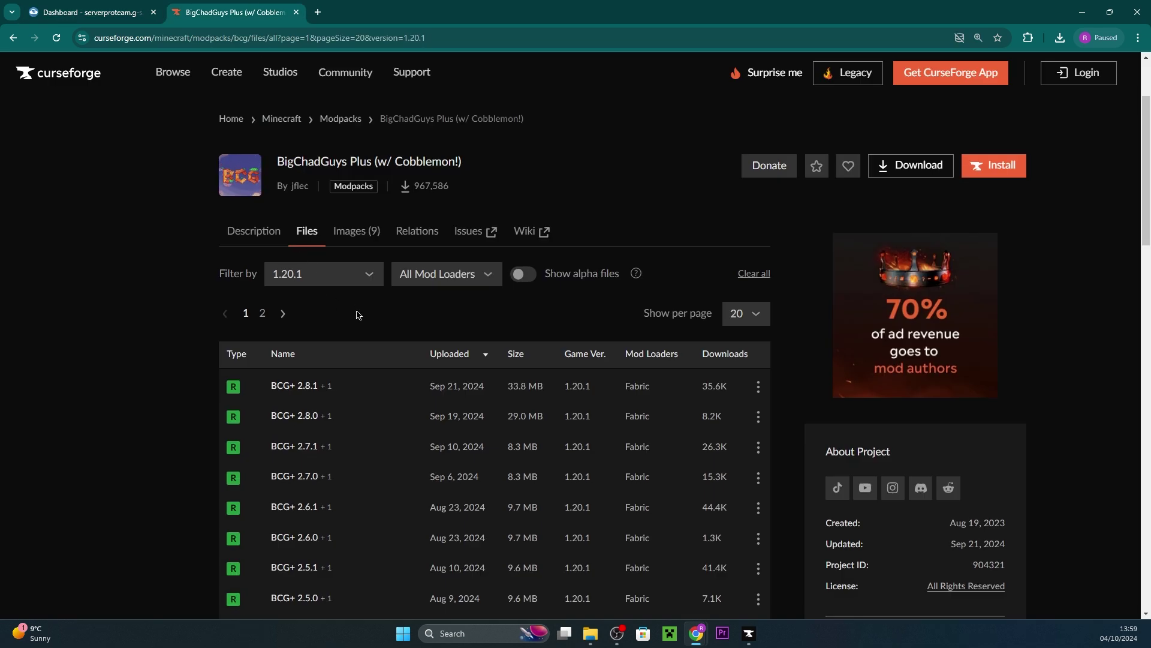
Step: Download 'BCG+ 2.8.1 Server Files' from the additional files of BCG+ 2.8.1
click(380, 339)
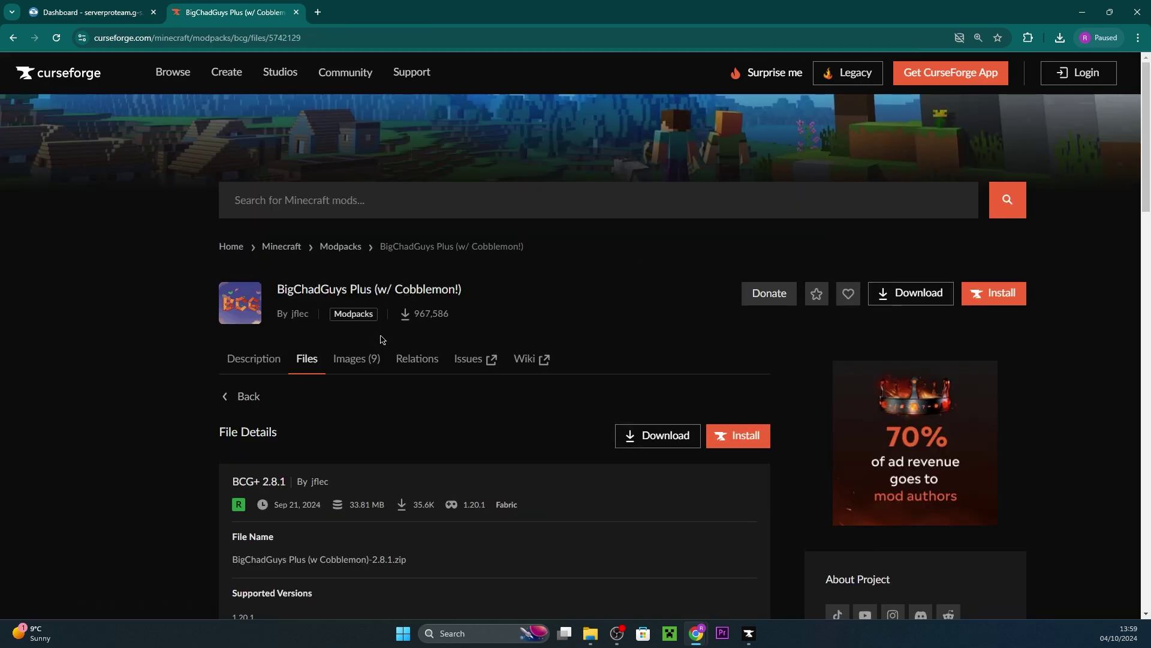
scroll(383, 339, down, 2)
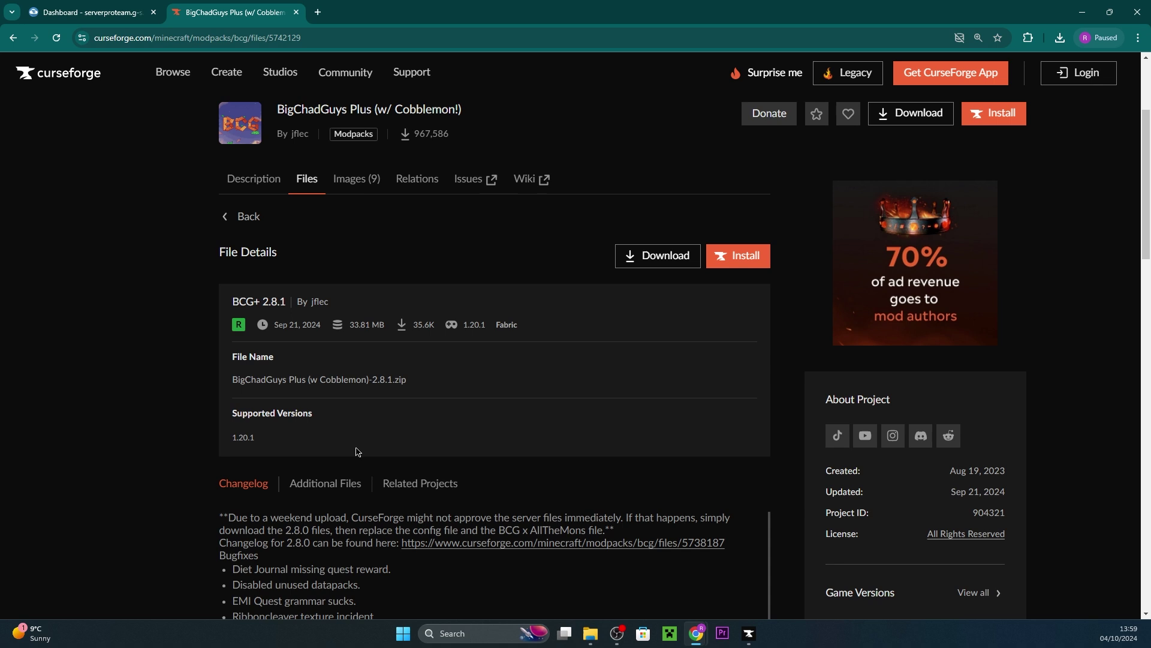
click(331, 486)
scroll(331, 492, down, 3)
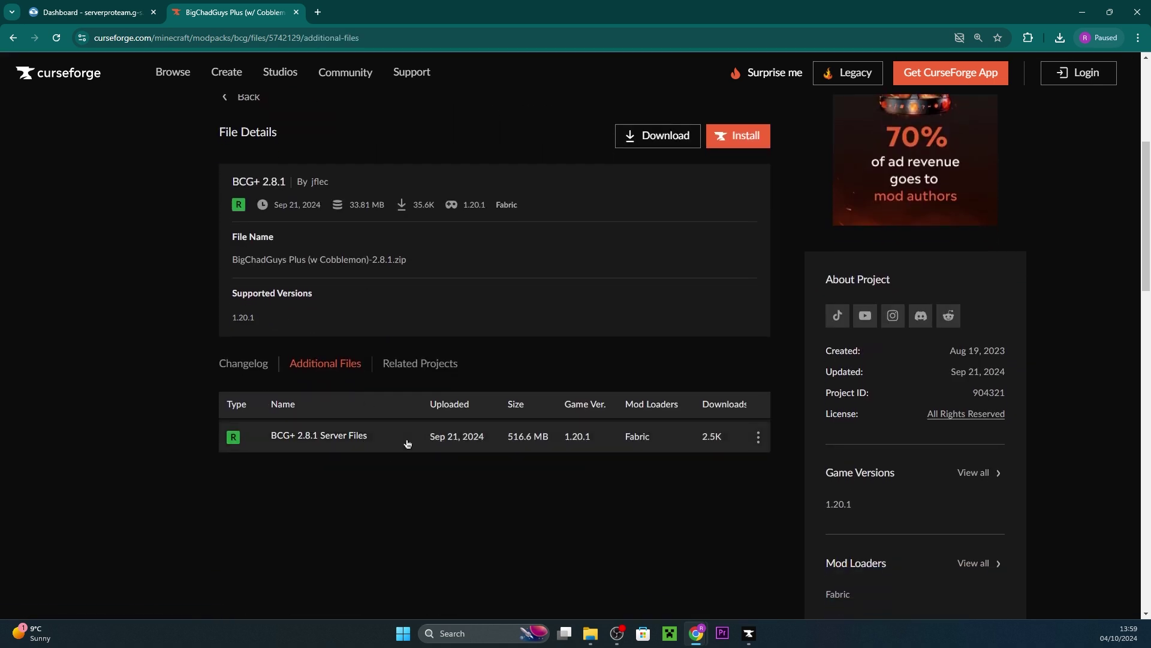
click(407, 443)
scroll(423, 414, down, 2)
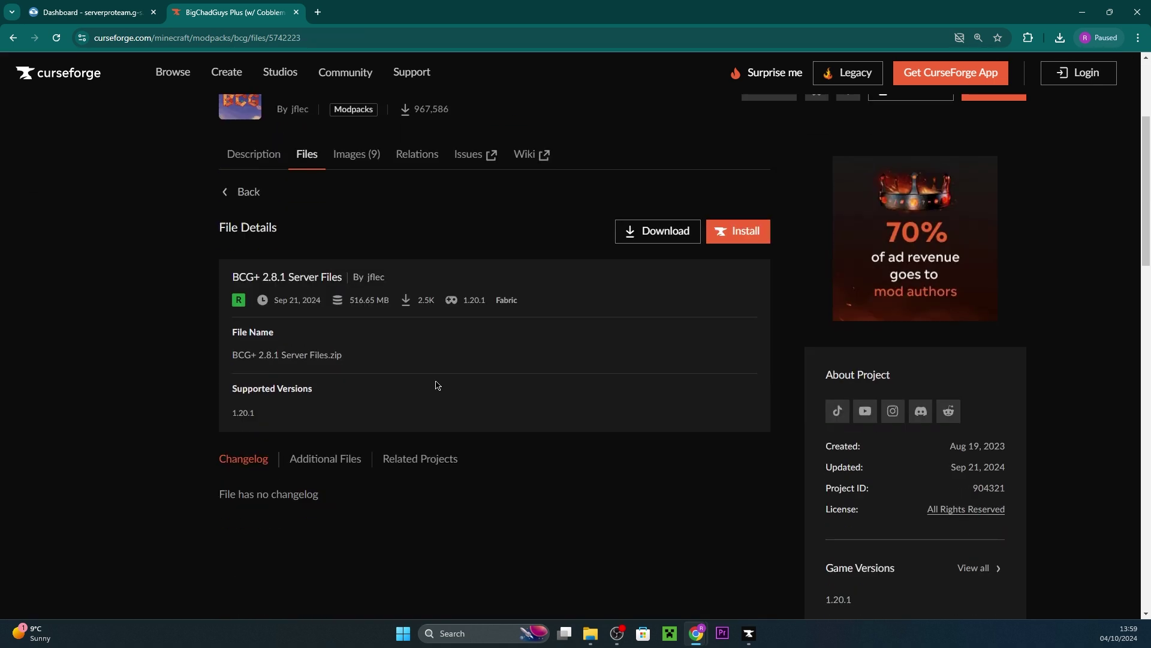
click(629, 197)
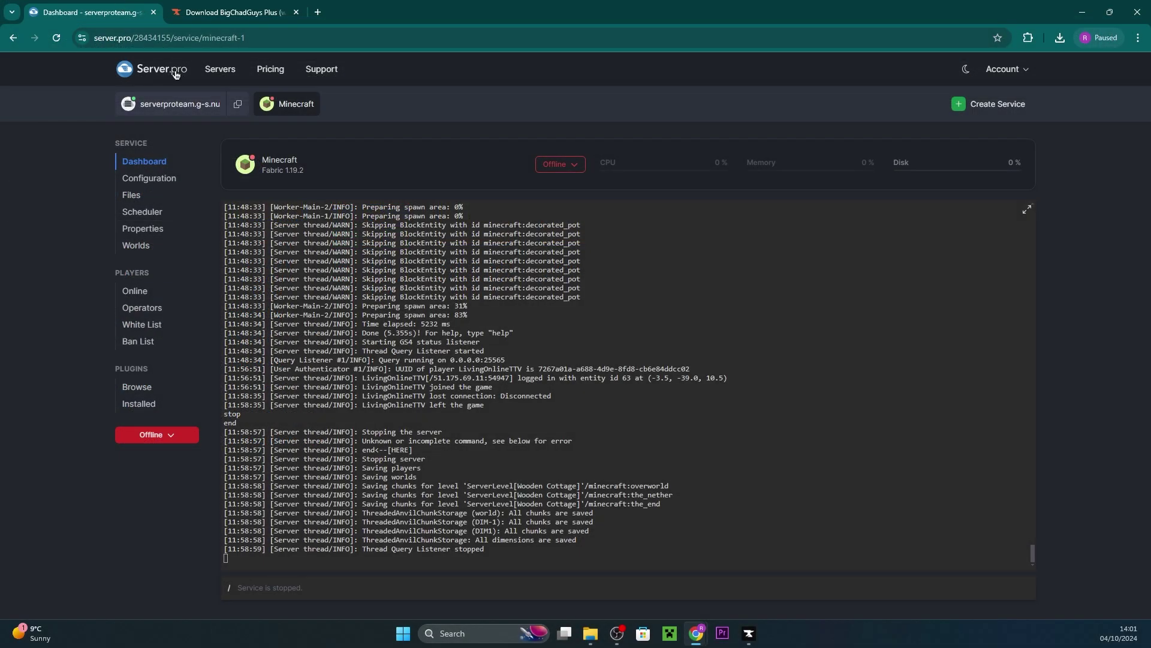
Step: Delete all 23 server files except the world folder, then upload the BCG+ 2.8.1 server files
click(141, 197)
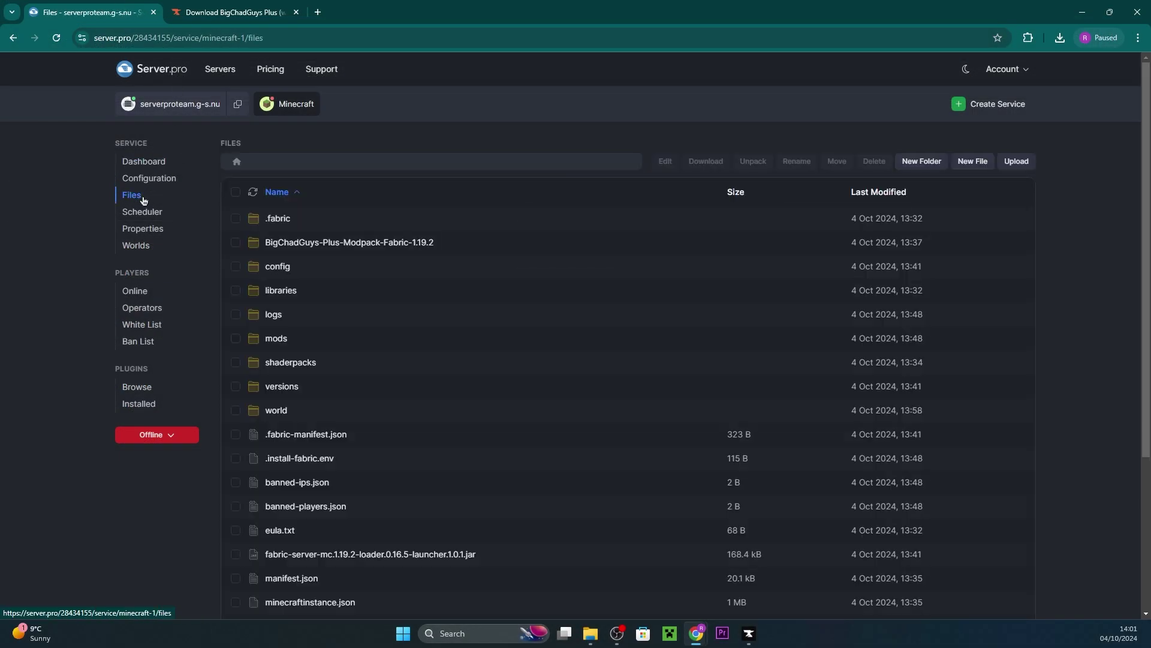
click(236, 192)
click(236, 409)
click(874, 161)
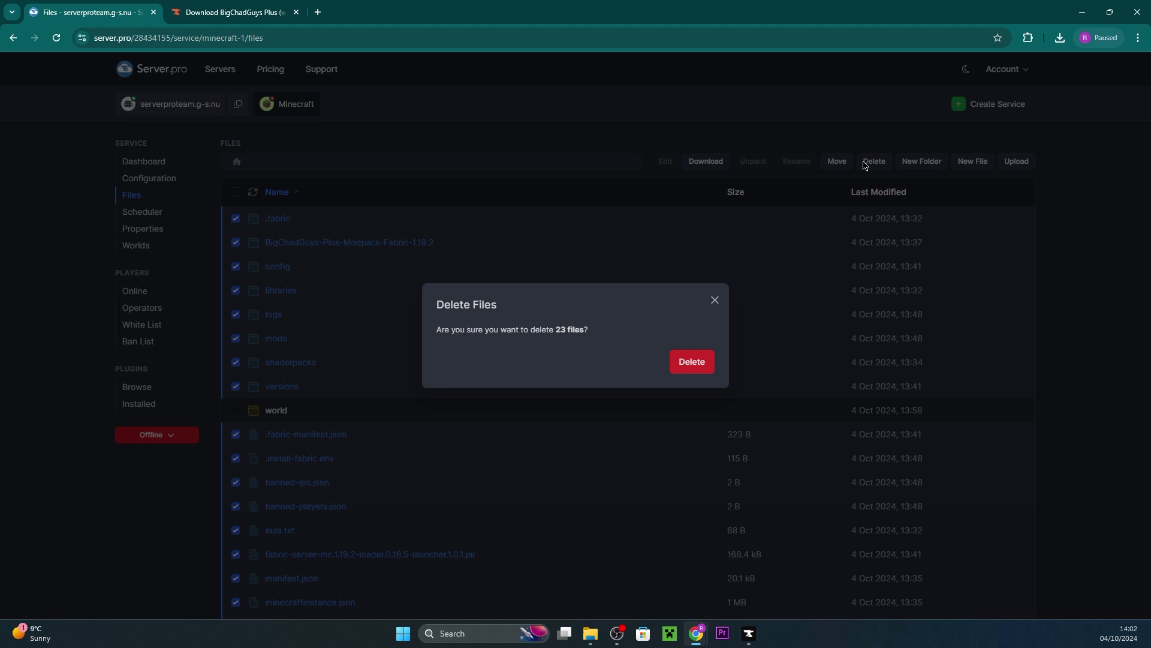
click(687, 366)
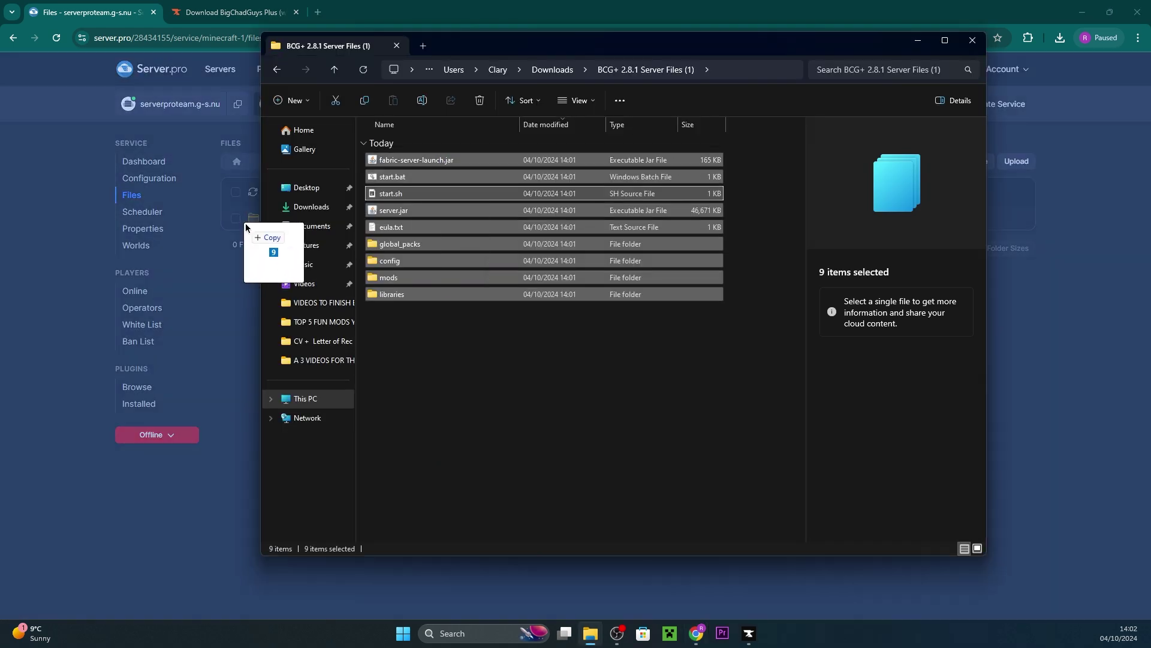
drag(398, 258, 246, 234)
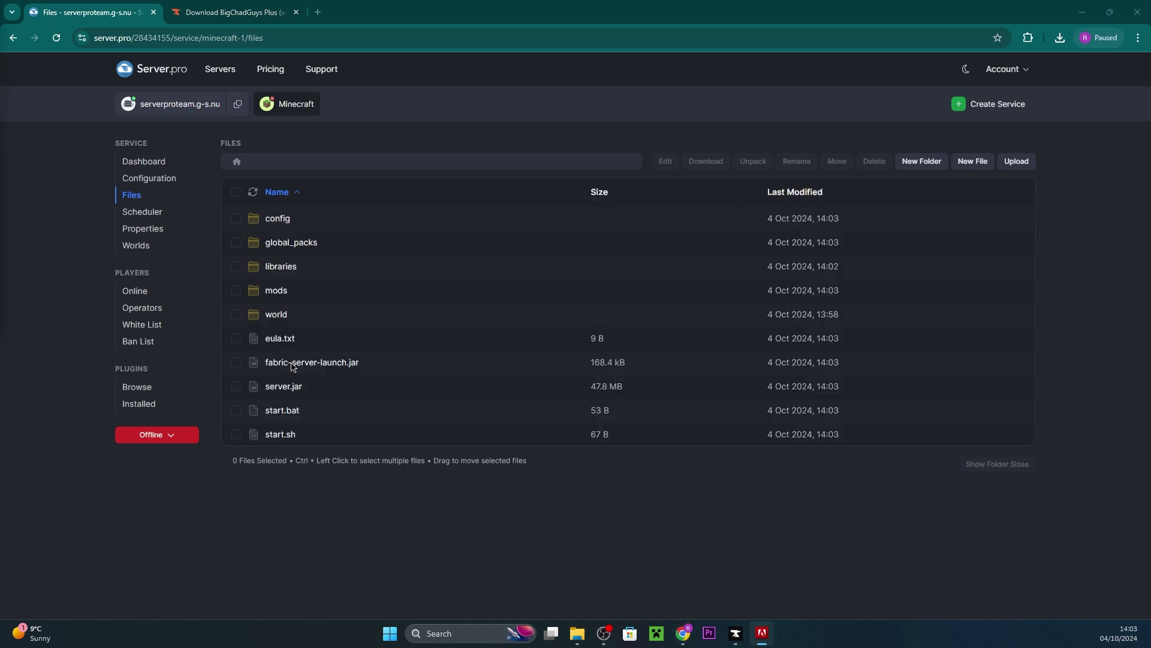
click(160, 177)
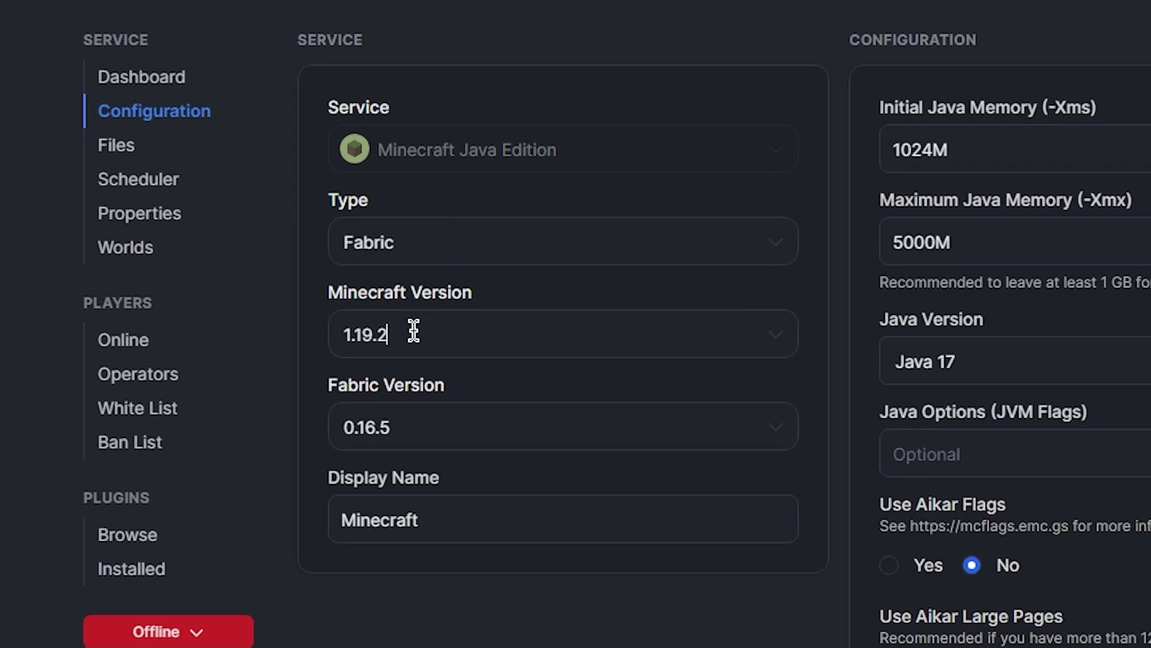
Step: Set the Minecraft Version to 1.20.1 and use Save & Restart
click(278, 292)
text(1)
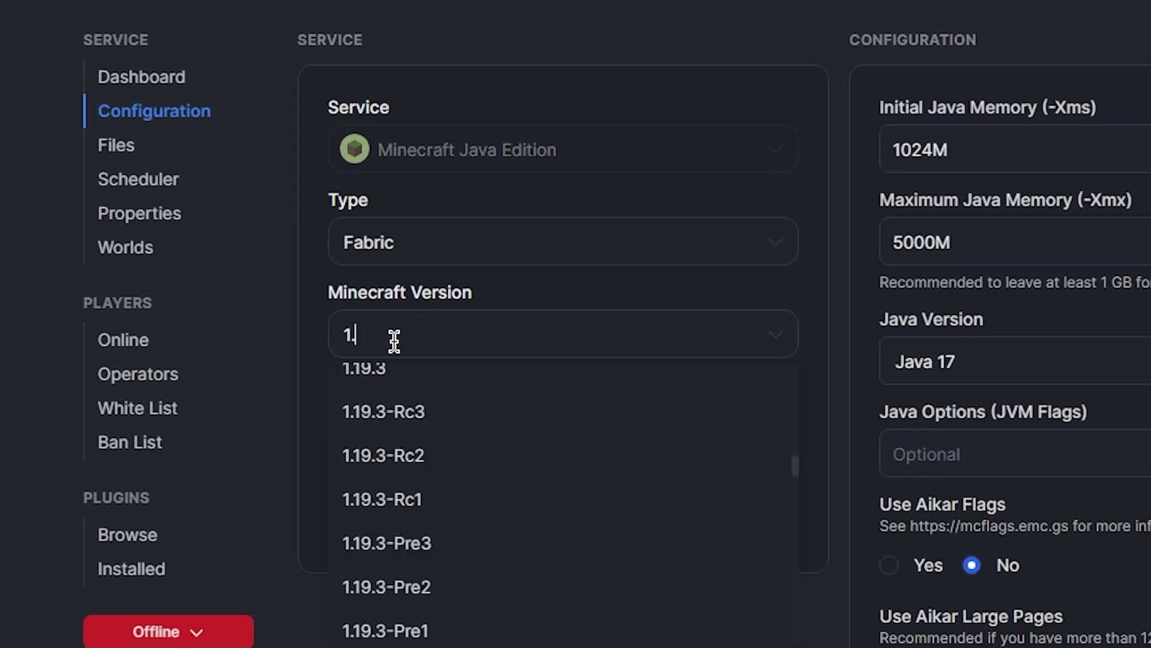
text(.20.1)
click(393, 394)
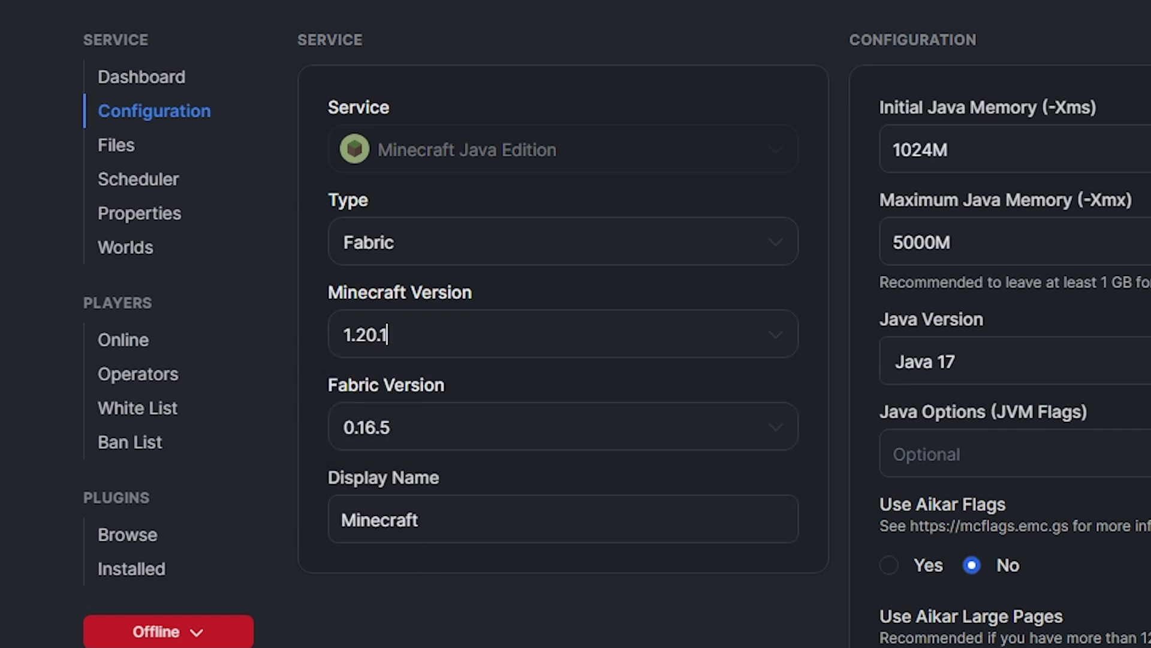
click(256, 595)
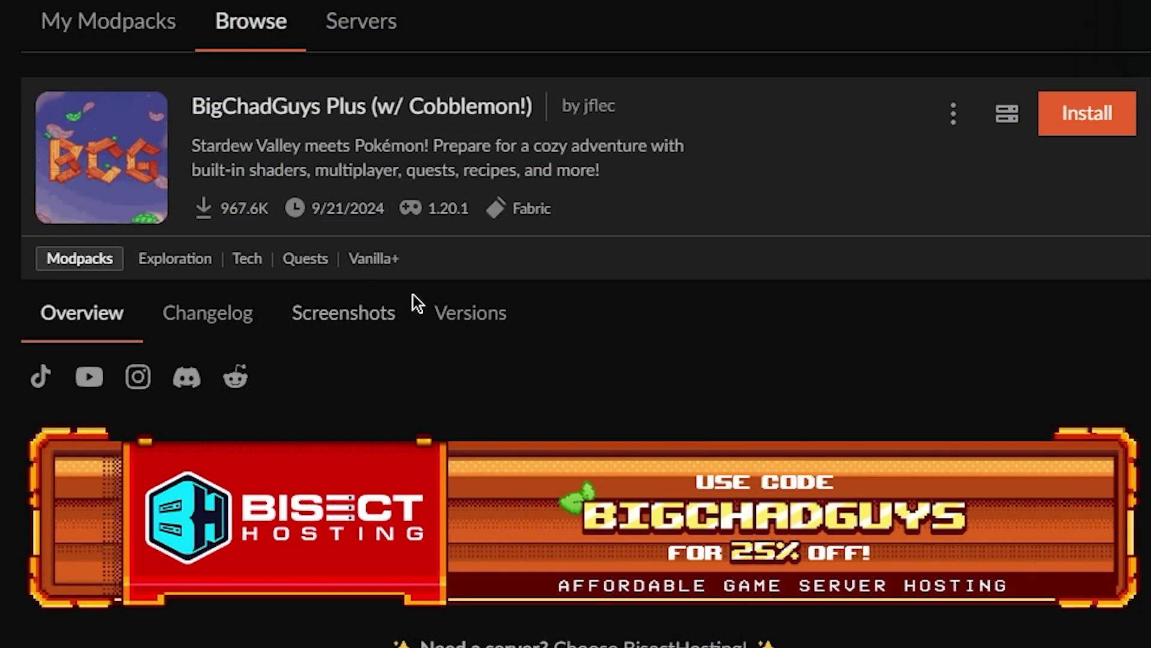
Step: Install BigChadGuys Plus version 2.8.1 from the Versions list
click(484, 322)
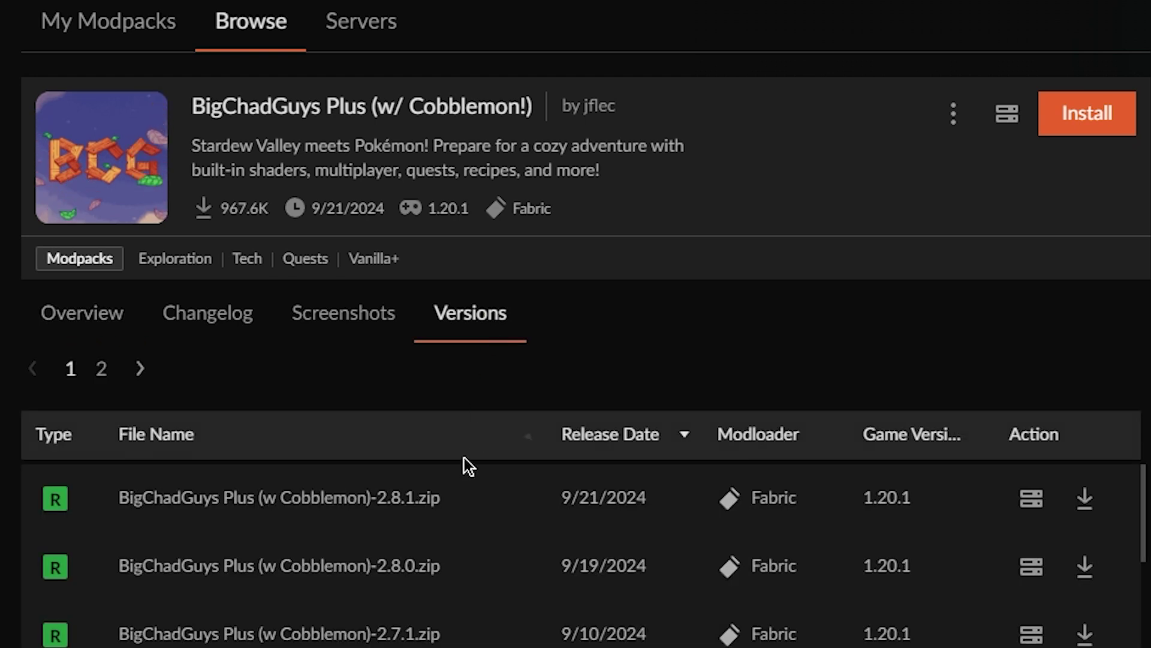
scroll(442, 580, down, 5)
scroll(445, 589, up, 5)
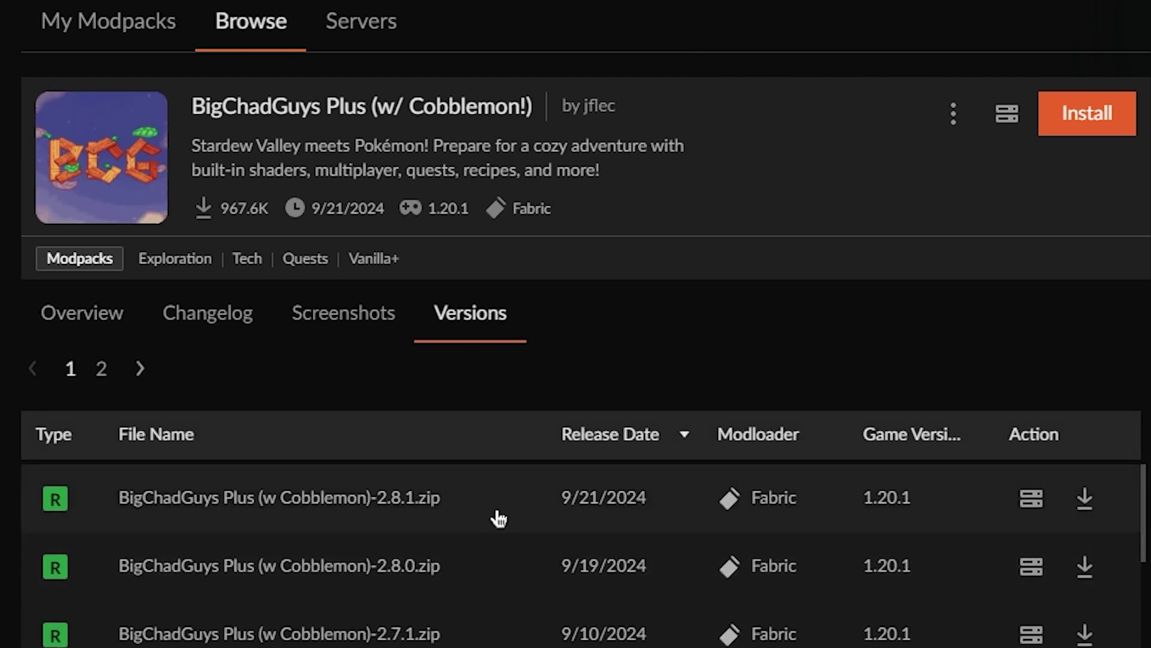
click(1080, 116)
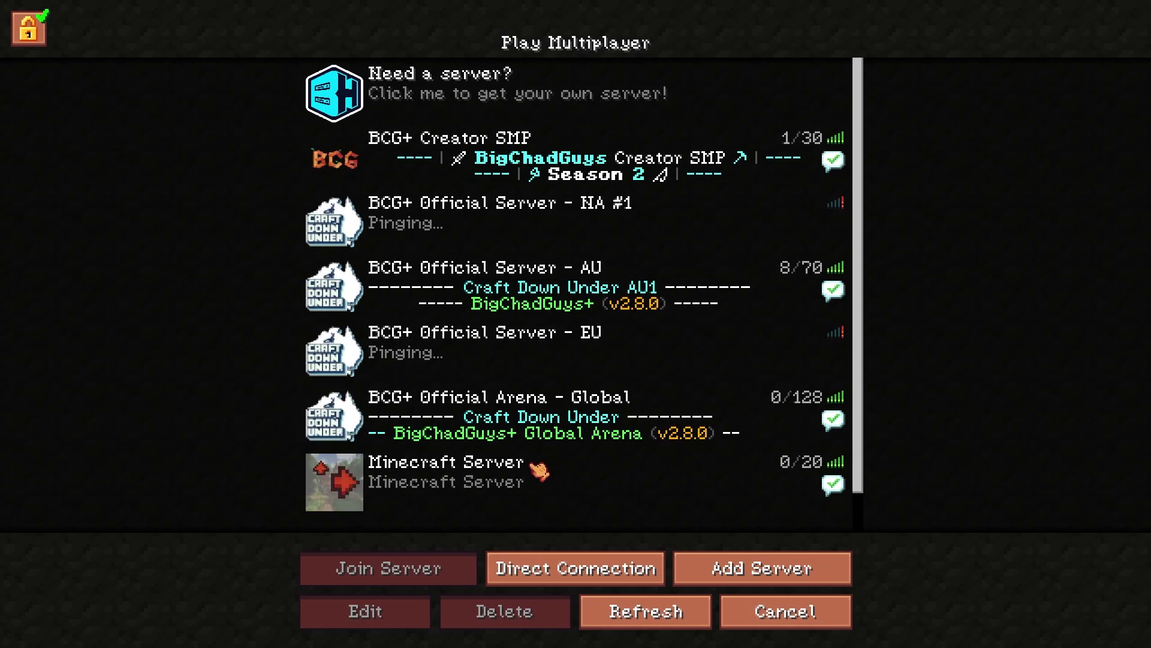
Step: Join the Minecraft server from the multiplayer server list
click(350, 468)
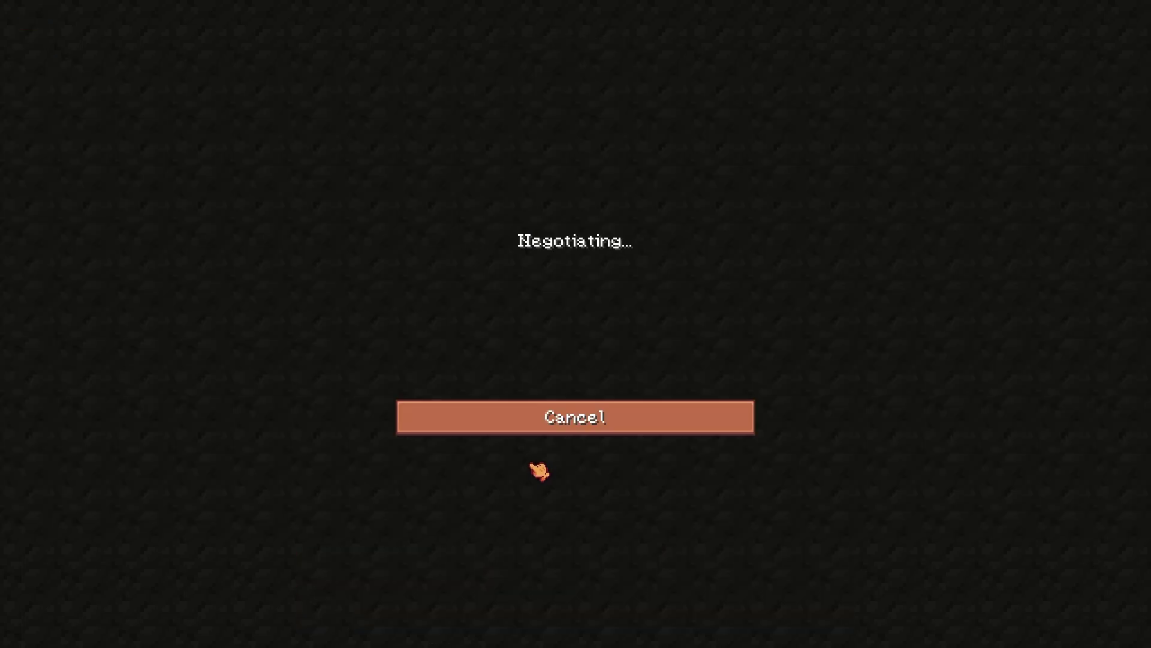